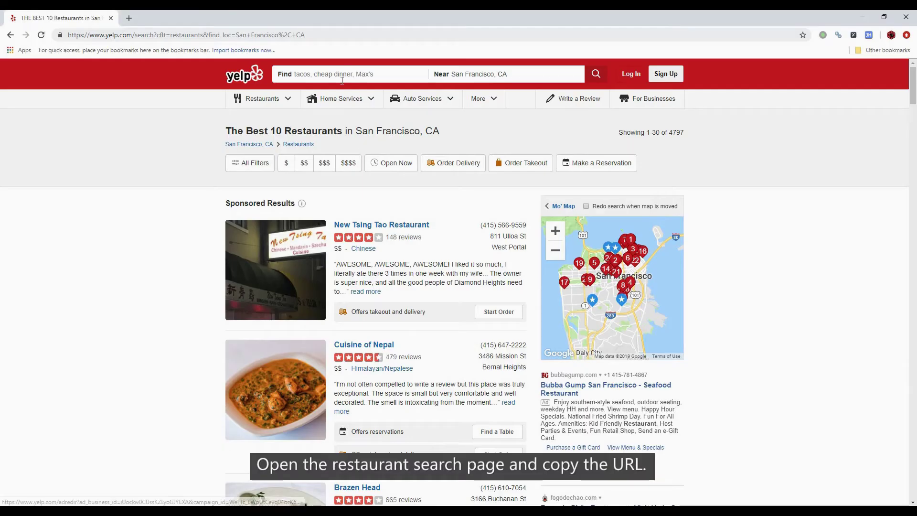
- Copy the Yelp San Francisco best-restaurants search URL from Chrome's address bar
left_click(307, 35)
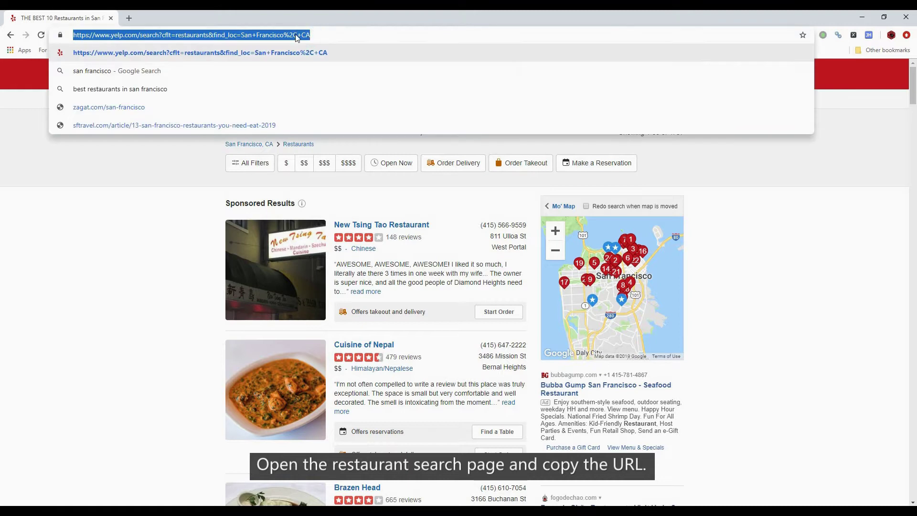
right_click(296, 38)
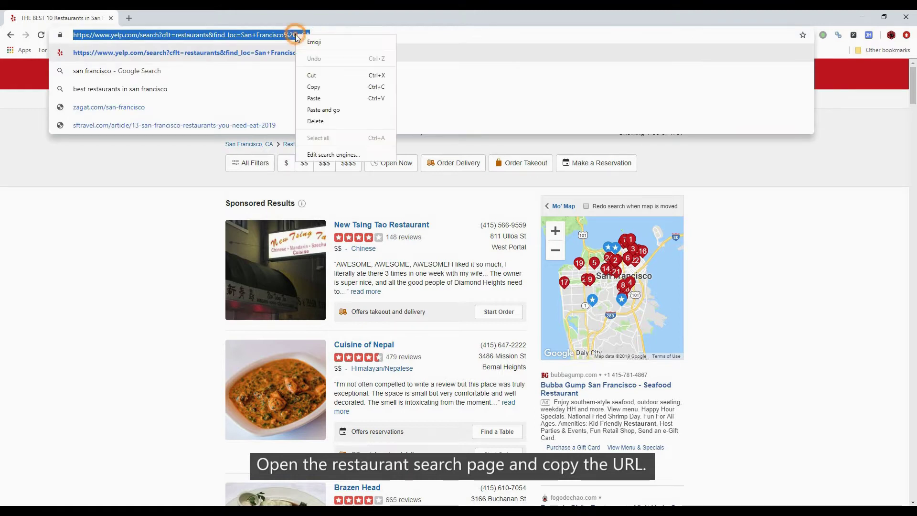
left_click(319, 91)
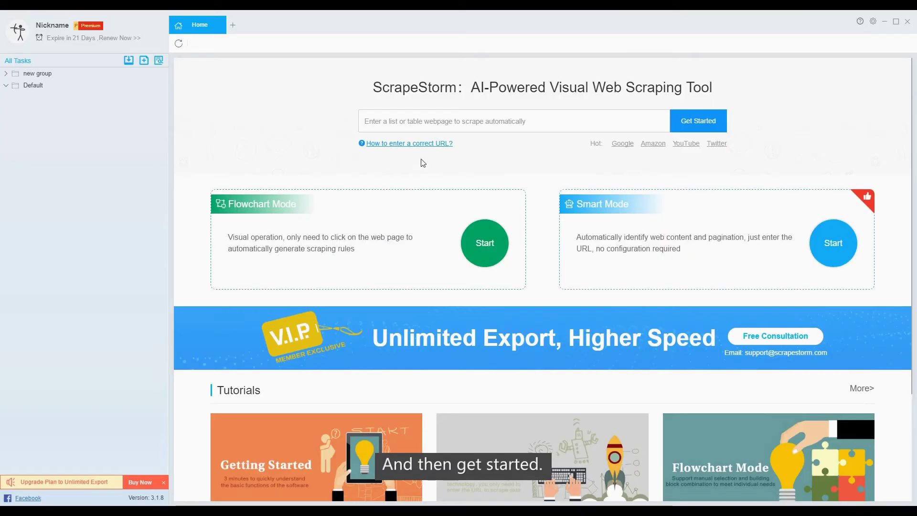
- Paste the Yelp search URL into ScrapeStorm's Home URL box and start the task
right_click(439, 125)
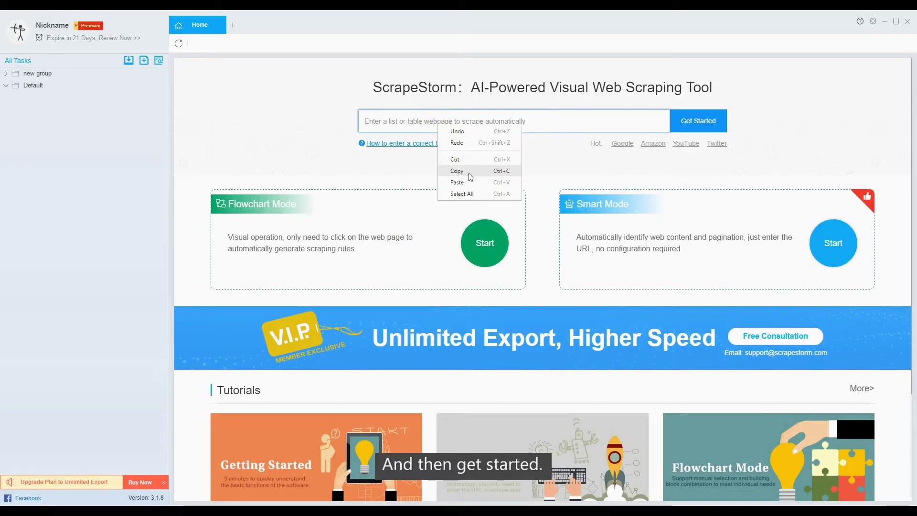
left_click(472, 186)
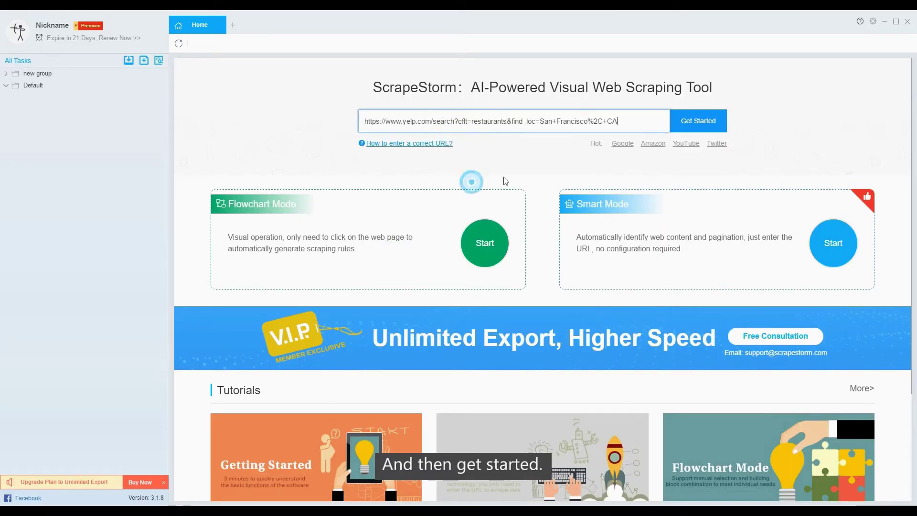
left_click(717, 122)
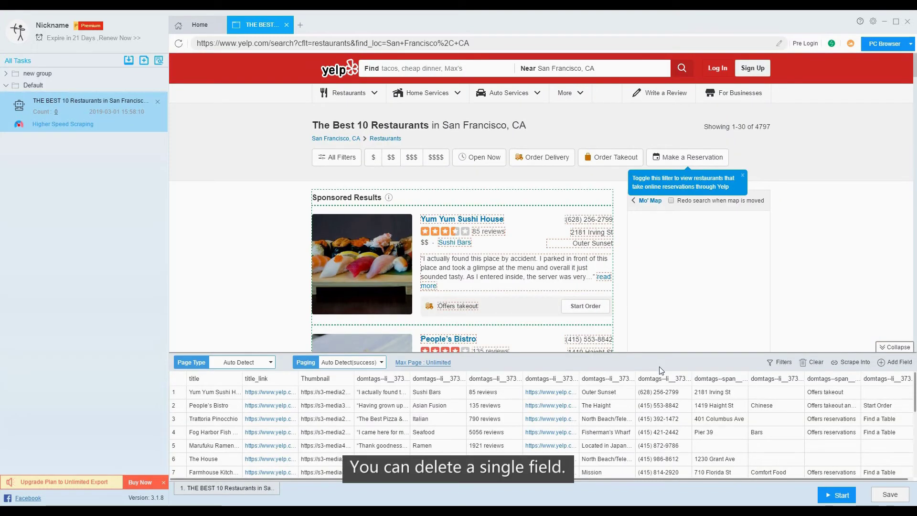
- Delete one unwanted column, then the takeout options, Start Order and link URL columns together
right_click(760, 383)
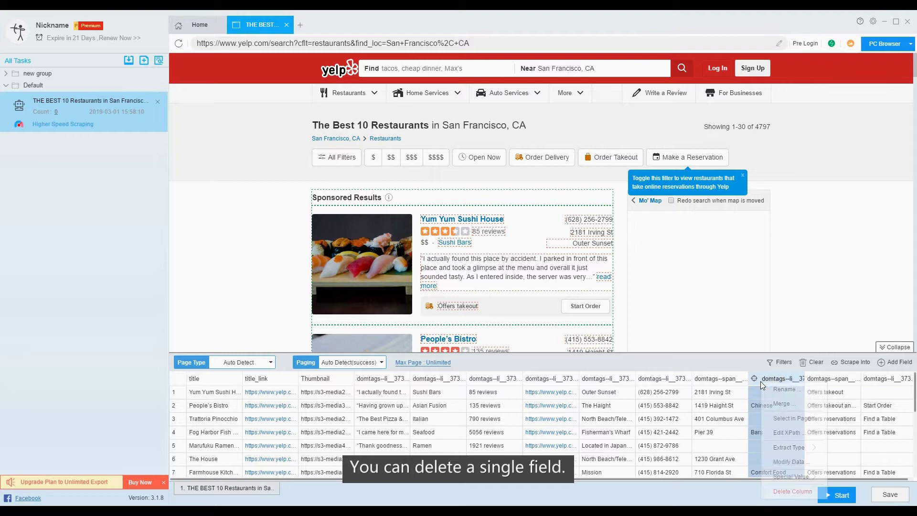
left_click(774, 492)
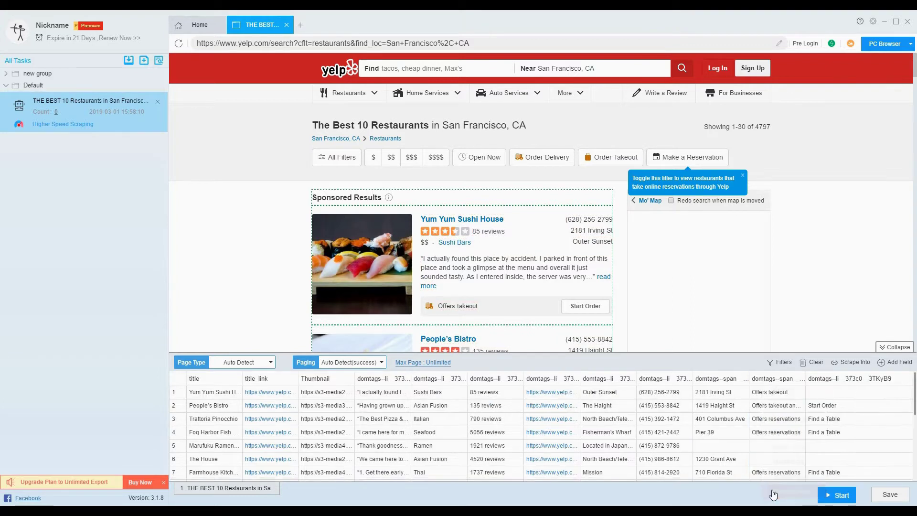
left_click(773, 383)
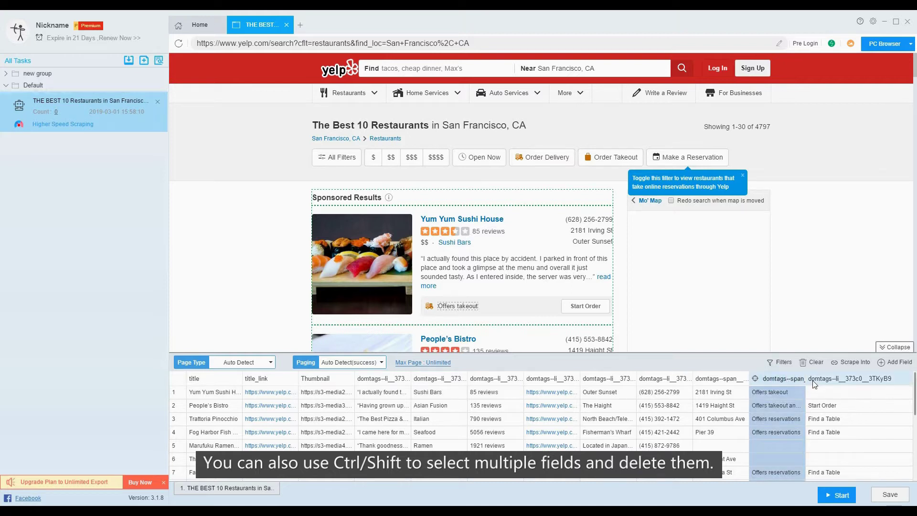
left_click(814, 381, "ctrl")
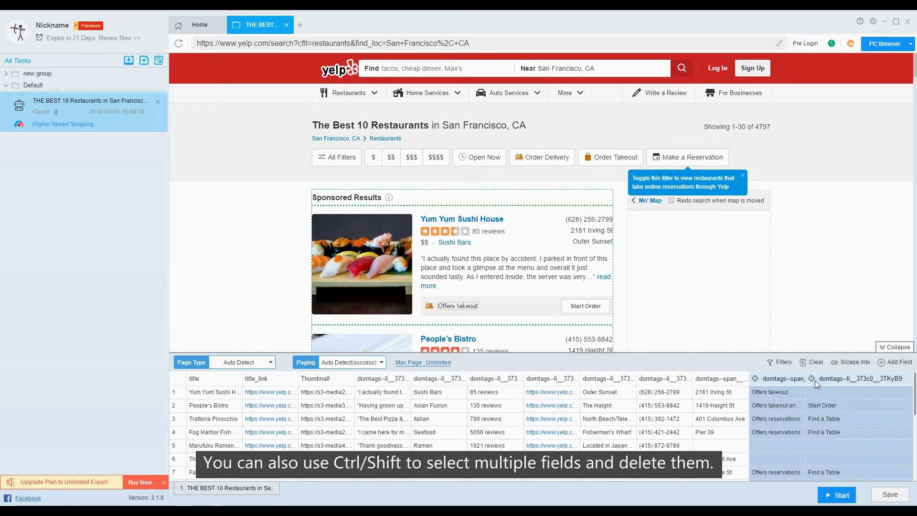
left_click(555, 382, "ctrl")
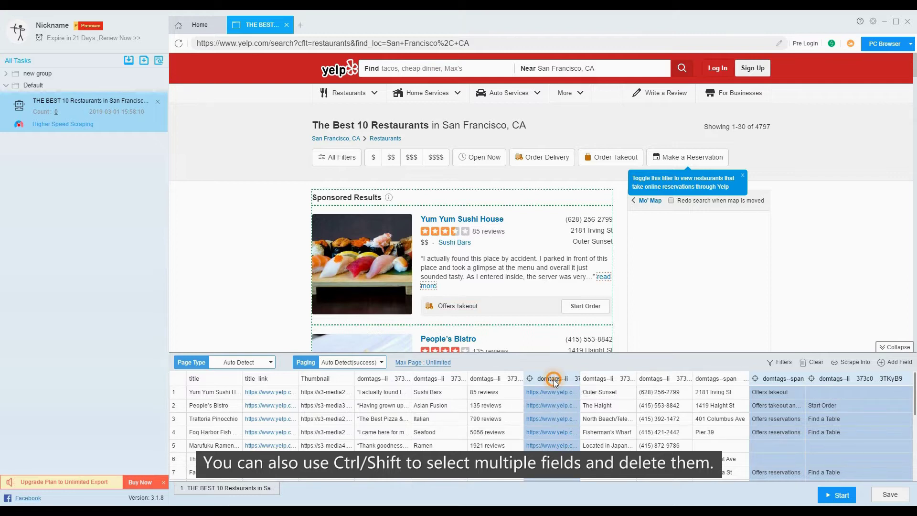
right_click(554, 379)
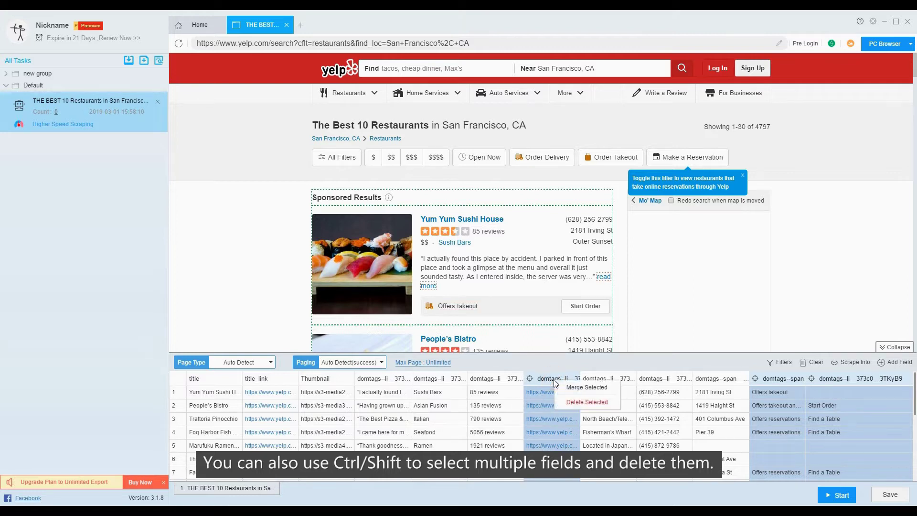
left_click(573, 404)
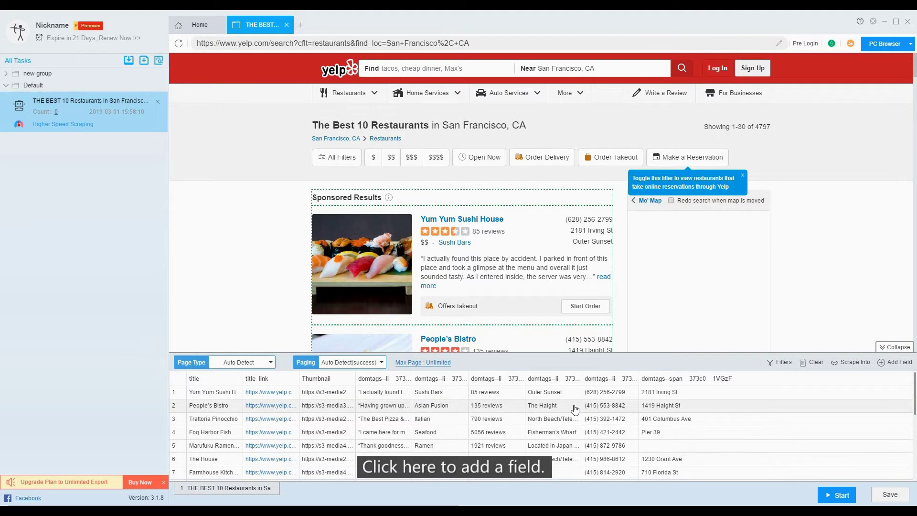
- Add Field1 by selecting a listing's 'Chinese' category to capture restaurant categories
left_click(895, 363)
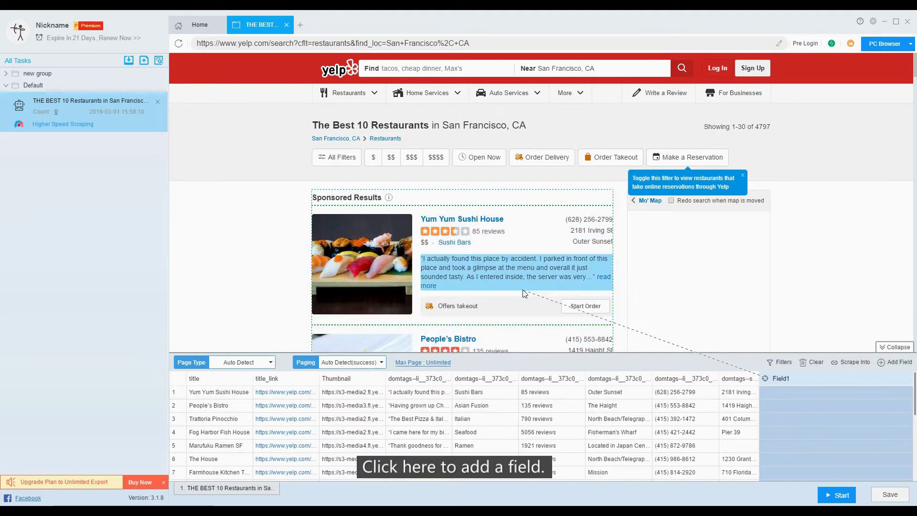
scroll(523, 289, "down", 3)
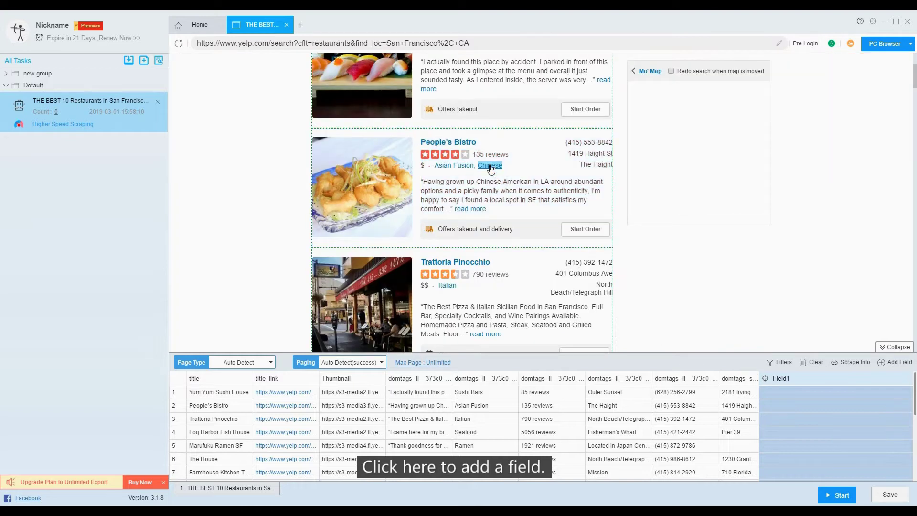
left_click(490, 166)
left_click(484, 286)
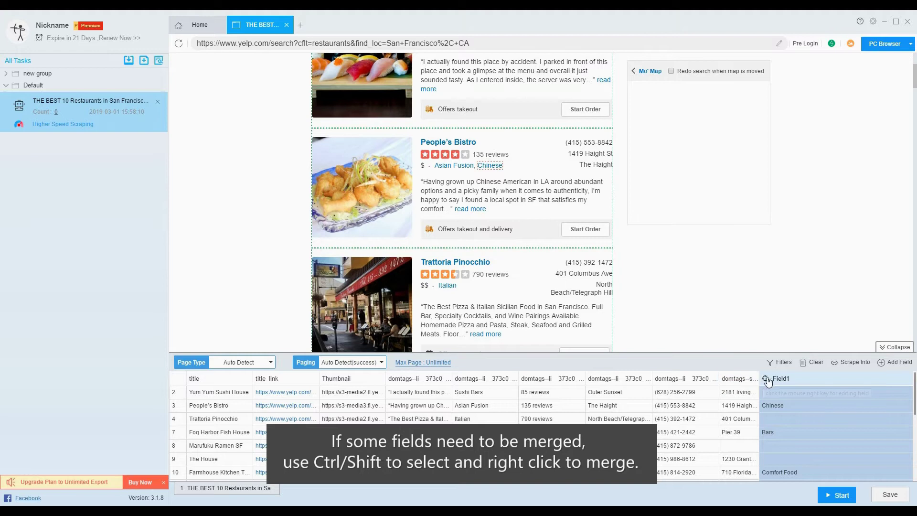
- Merge the Sushi Bars category column and Field1 into a single category column
left_click(486, 380)
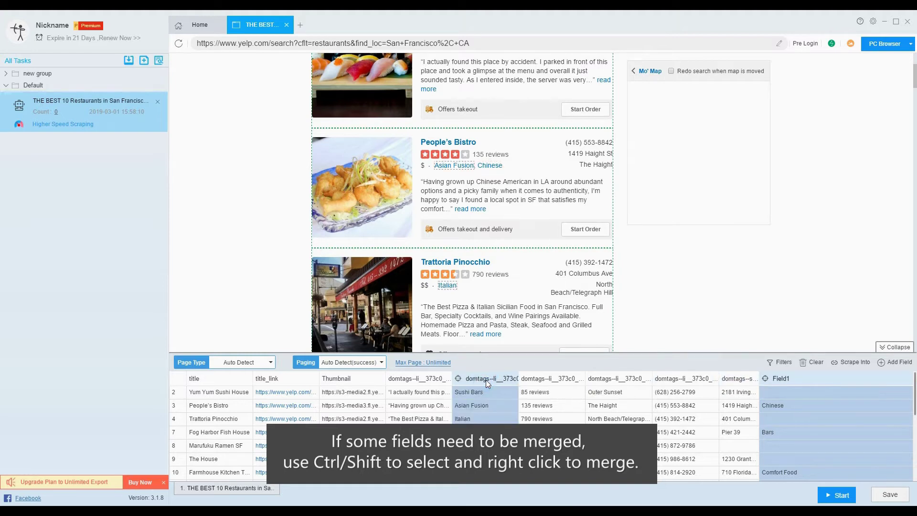
right_click(487, 380)
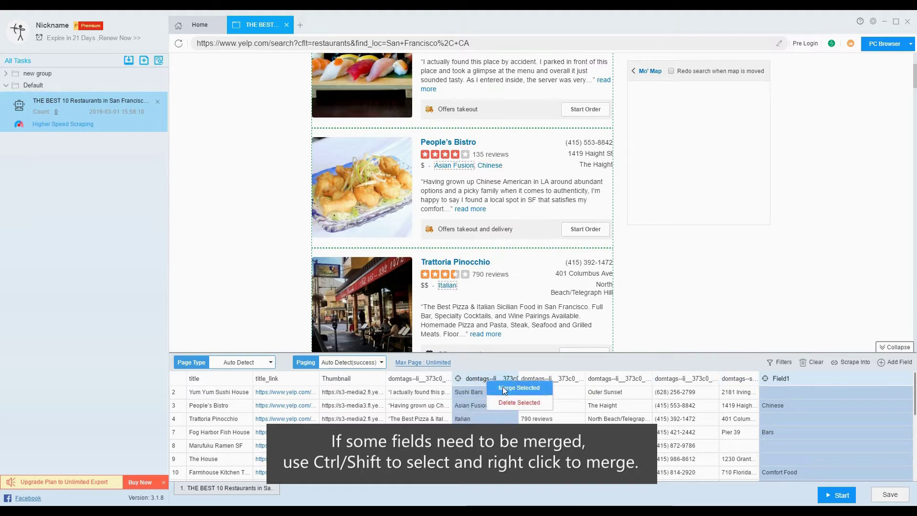
left_click(503, 389)
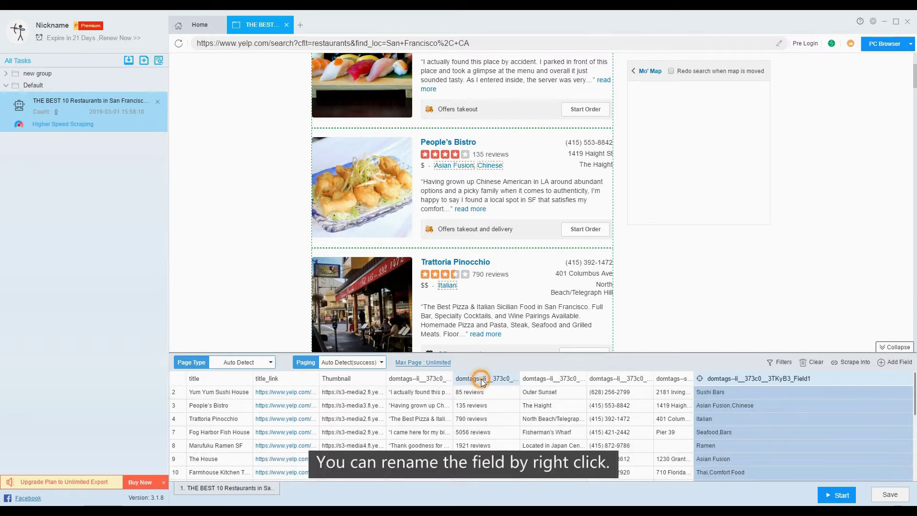
- Rename the review count column to 'review' and scrape into detail pages via title_link
left_click(481, 379)
right_click(481, 379)
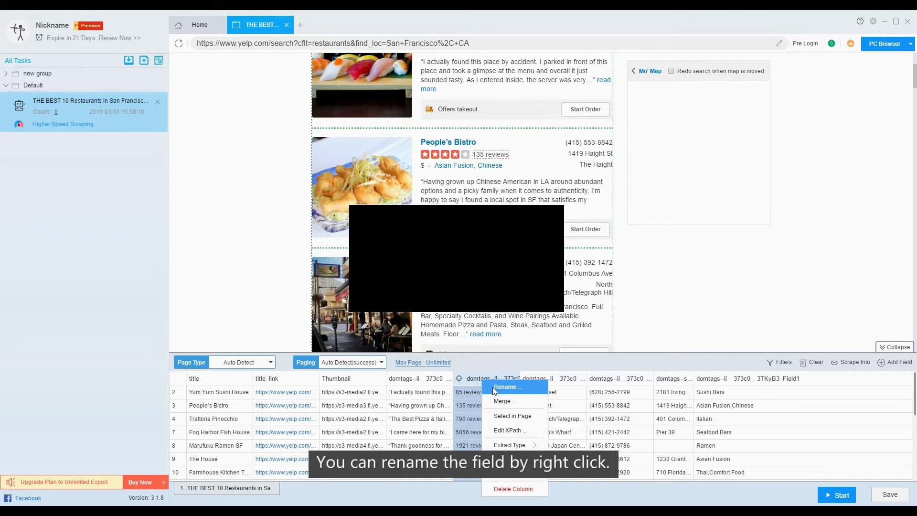
left_click(492, 387)
left_click_drag(484, 256, 361, 256)
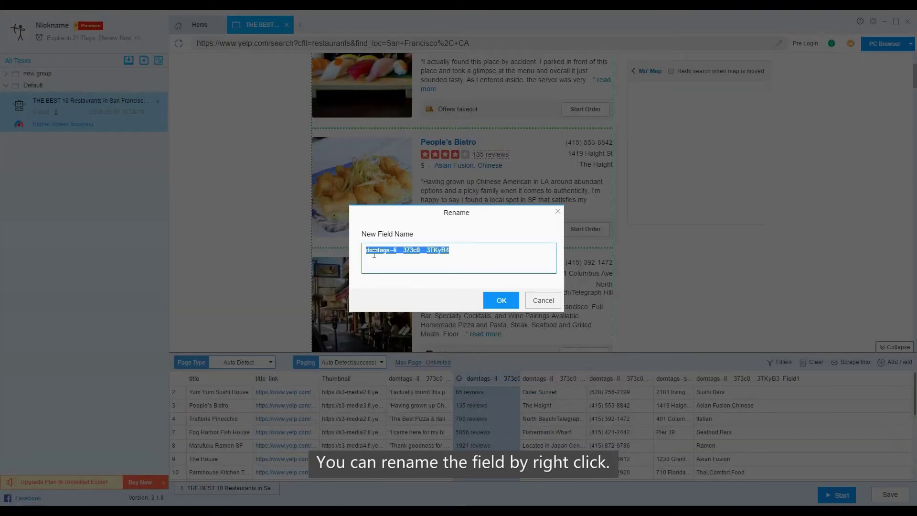
type("review")
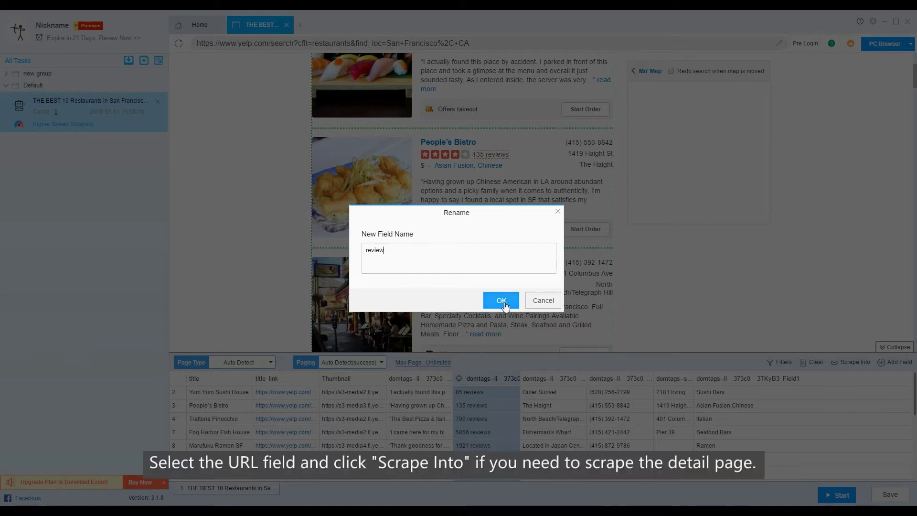
left_click(502, 301)
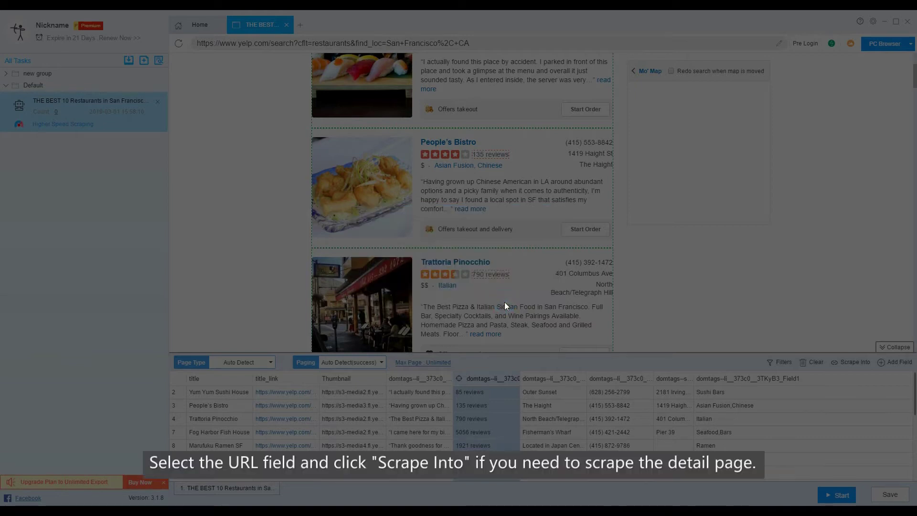
left_click(297, 380)
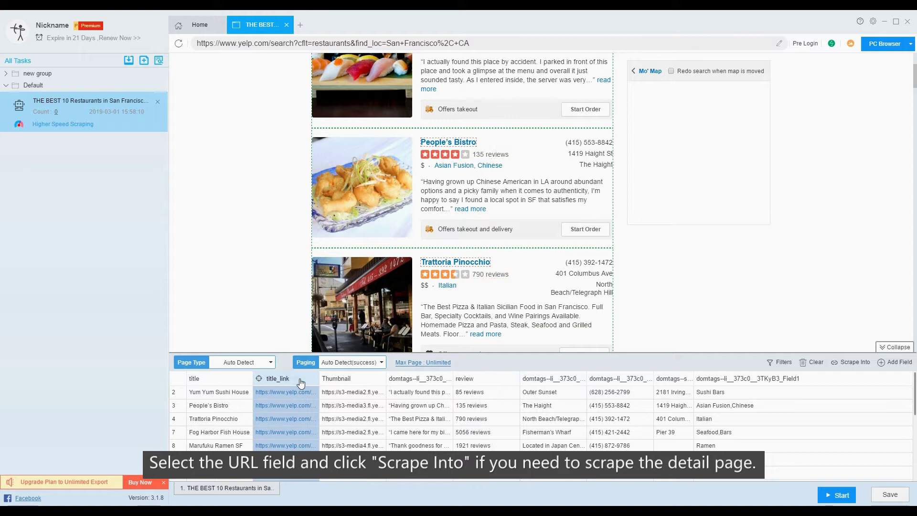
left_click(862, 363)
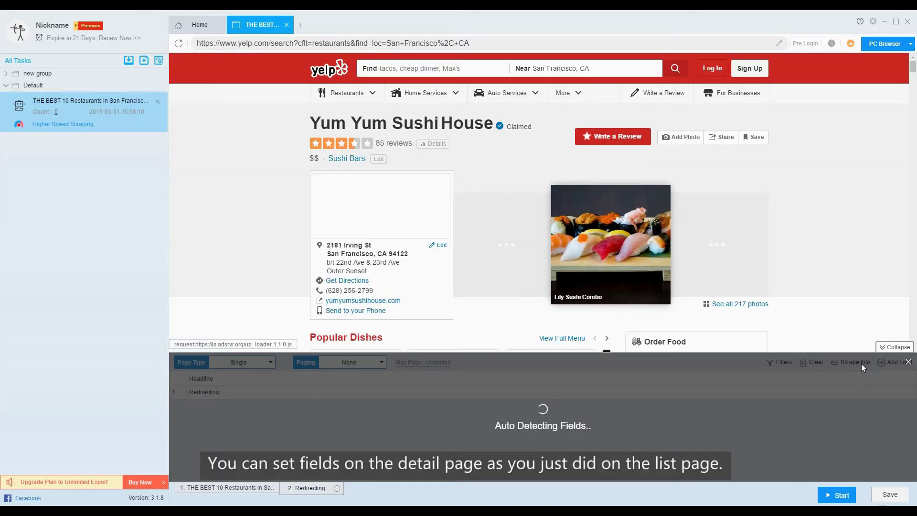
- Clear the headline field and add one capturing today's hours, '11:00 am - 8:00 pm'
left_click(812, 362)
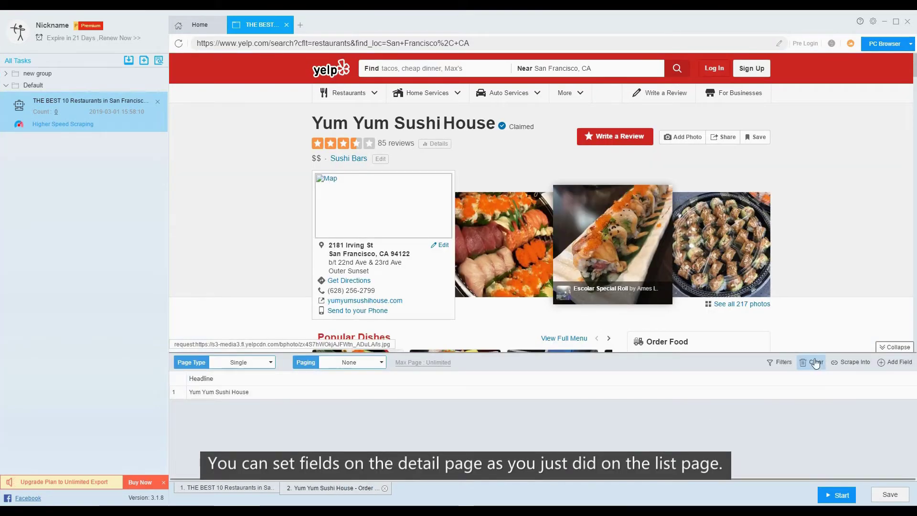
left_click(885, 363)
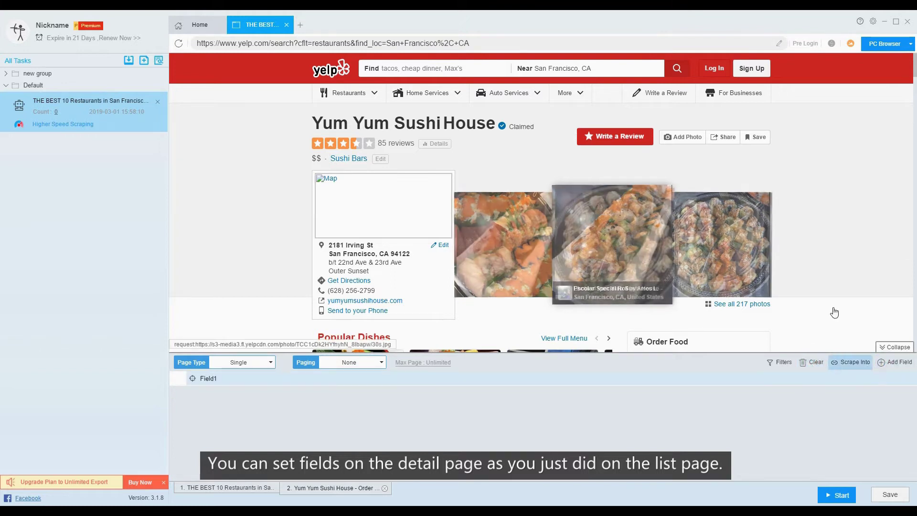
scroll(833, 311, "down", 3)
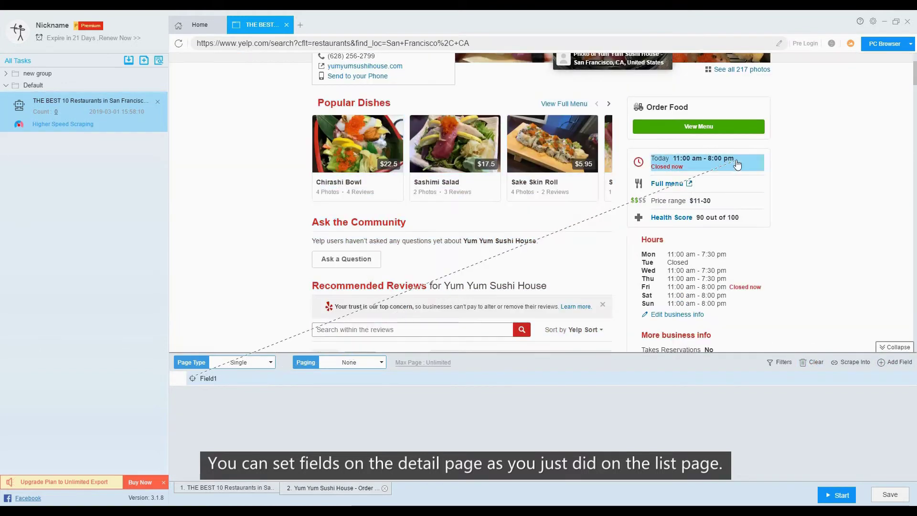
left_click(736, 165)
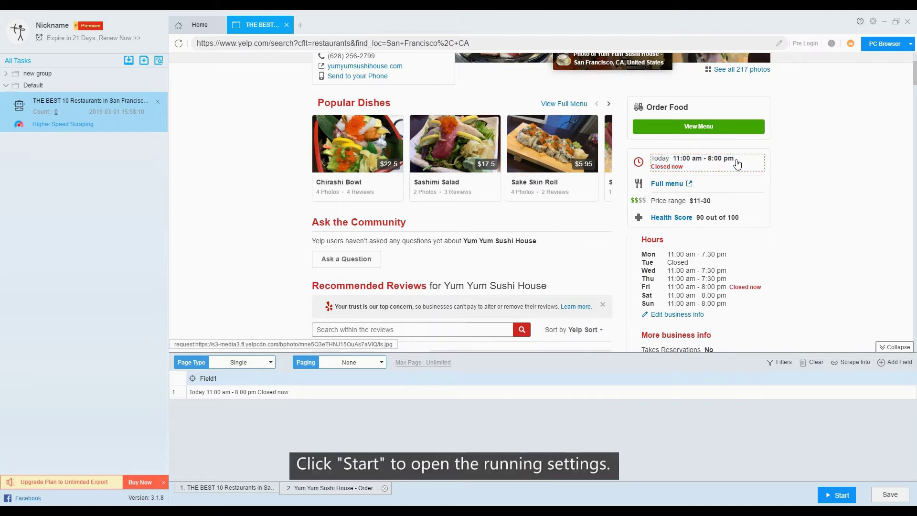
- Open Run settings and review the Anti-Block, Automatic Export, Download Images and Speed Boost tabs
left_click(843, 490)
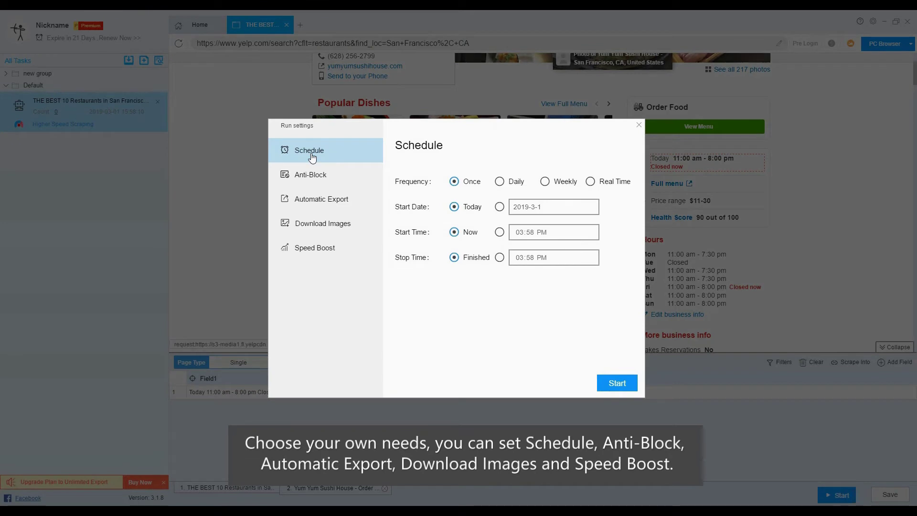
left_click(309, 177)
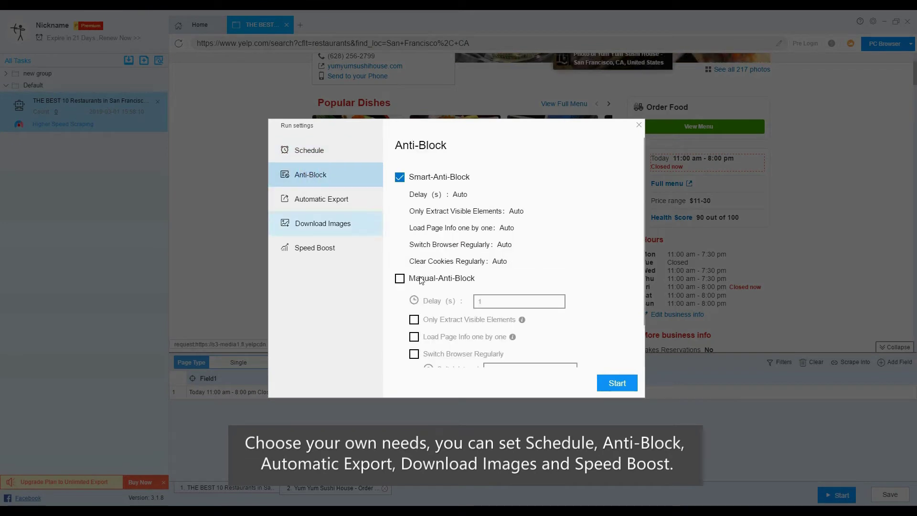
scroll(422, 280, "down", 1)
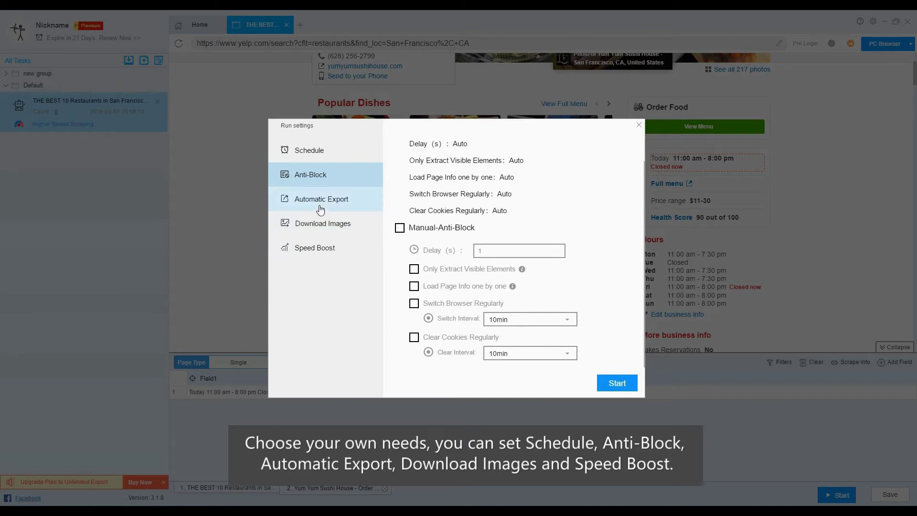
left_click(319, 204)
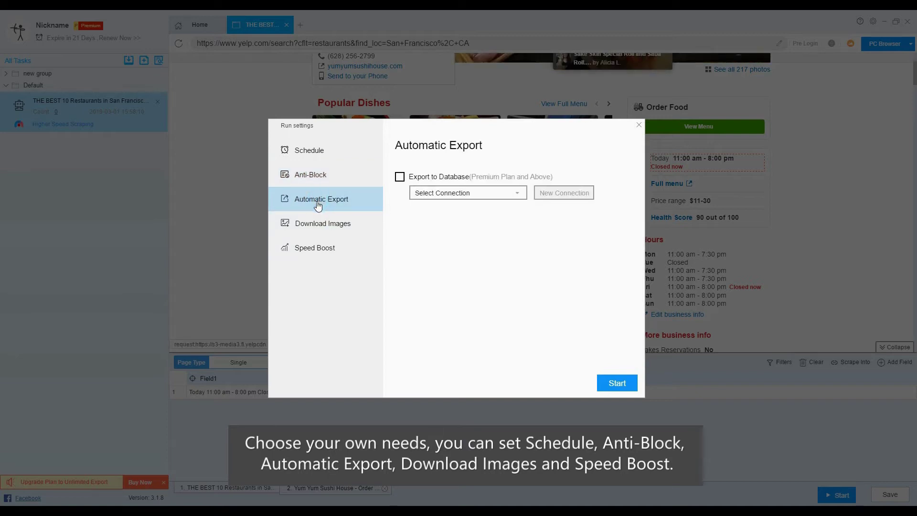
left_click(322, 224)
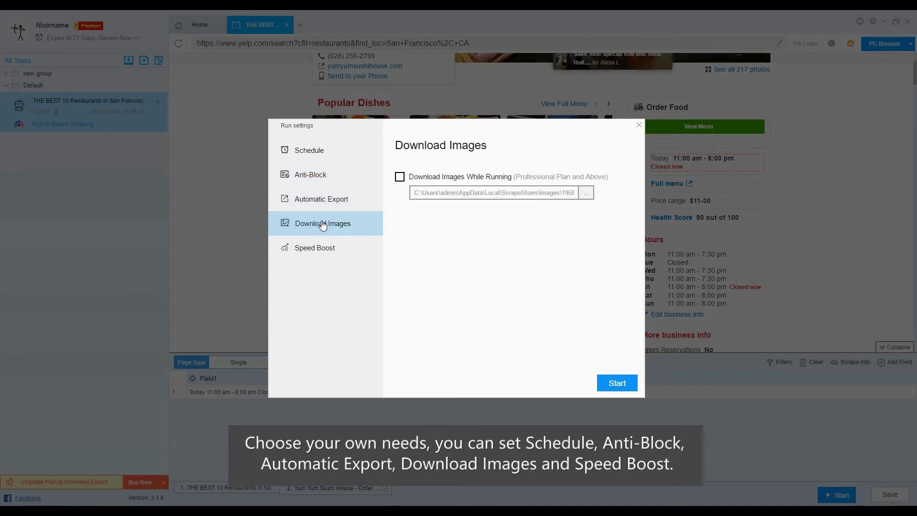
left_click(316, 253)
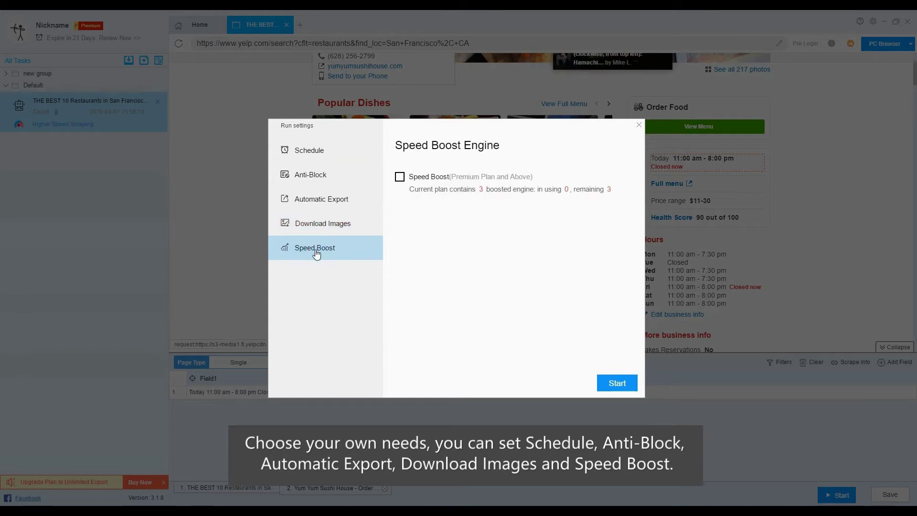
- Run the scraping task, close the live scraper page, and turn on Speed Up
left_click(618, 381)
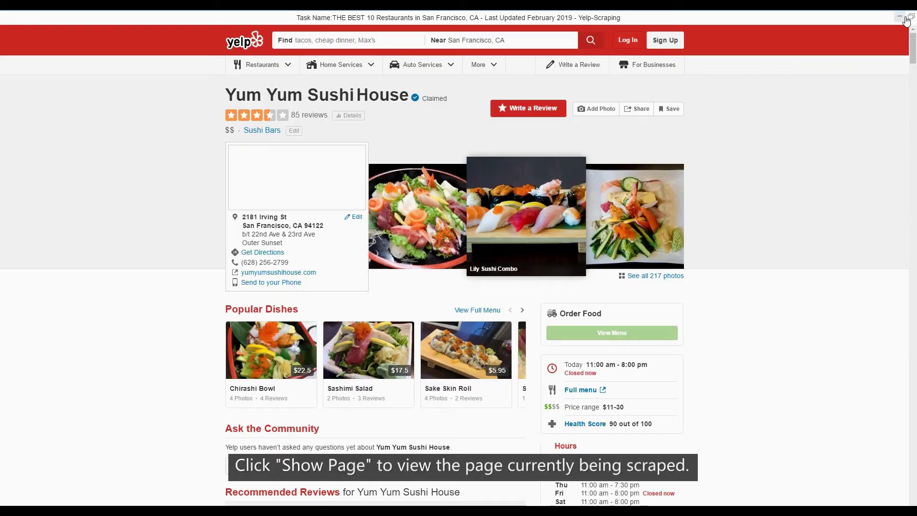
left_click(910, 16)
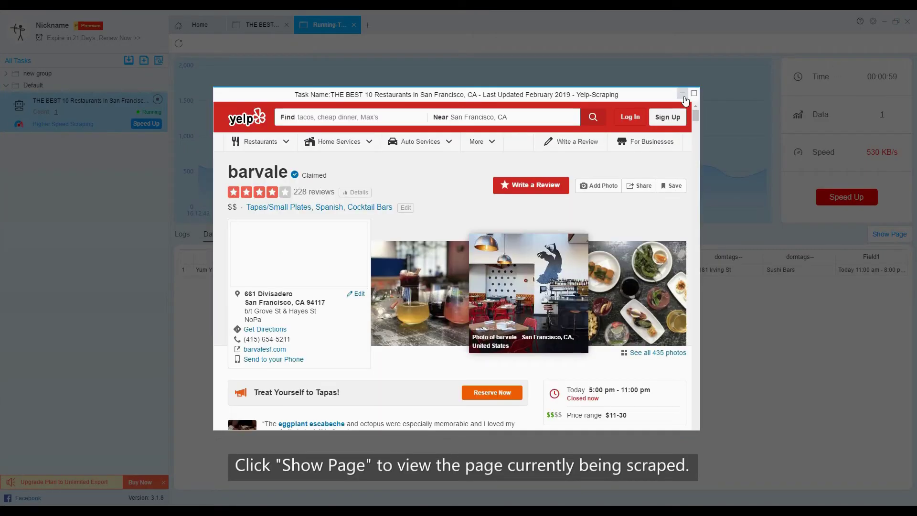
left_click(684, 96)
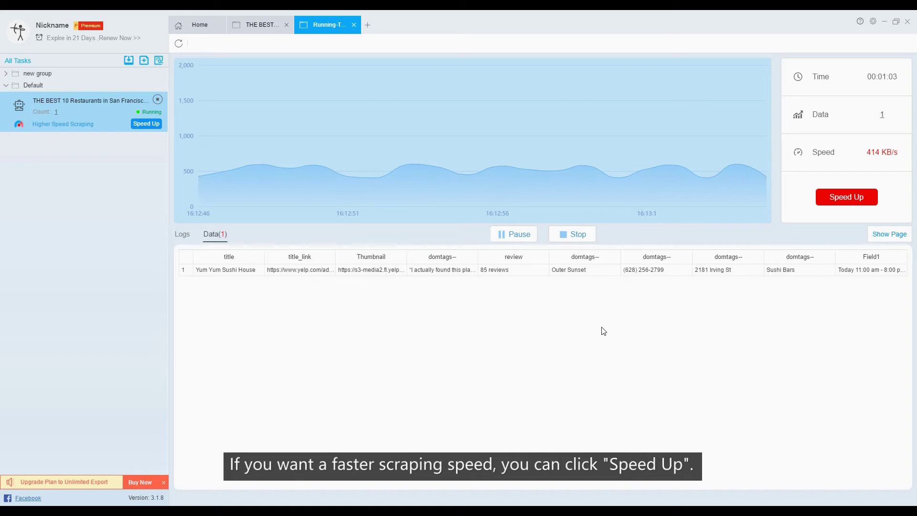
left_click(838, 205)
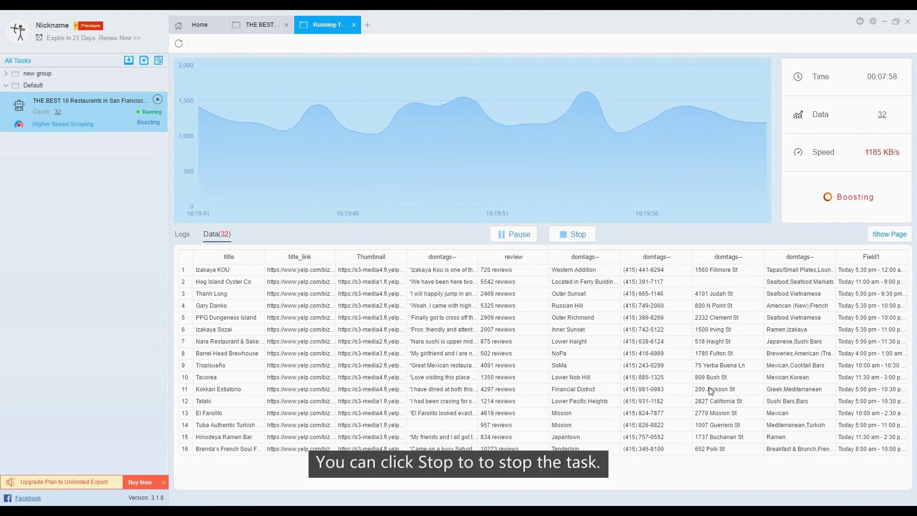
- Stop the scrape at 32 rows and choose Export in the stopped dialog
left_click(574, 243)
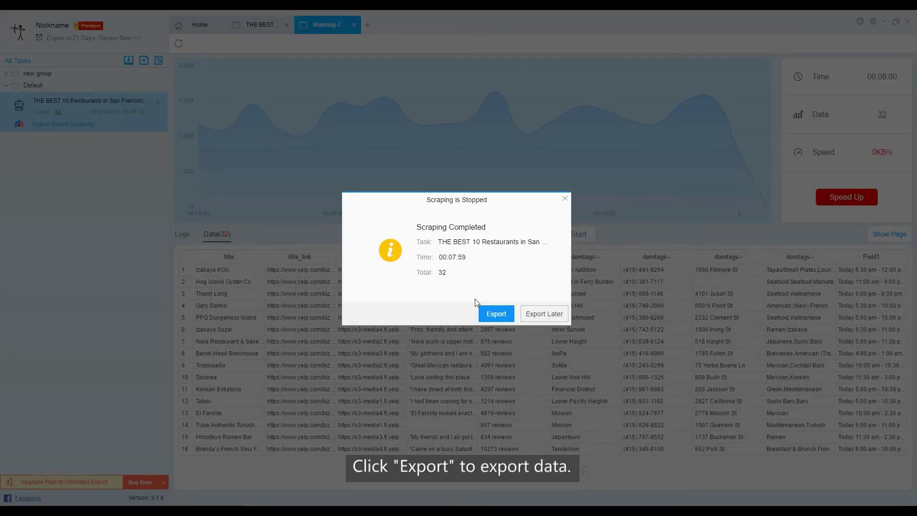
left_click(500, 315)
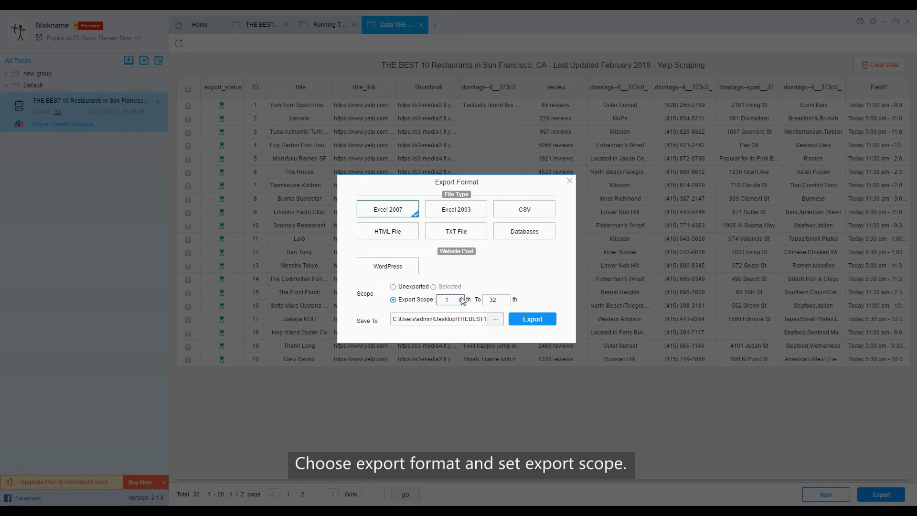
- Export rows 1–30 as the Excel file 'yelp' in the Downloads New folder
mouse_move(495, 300)
left_click(506, 302)
left_click(506, 302)
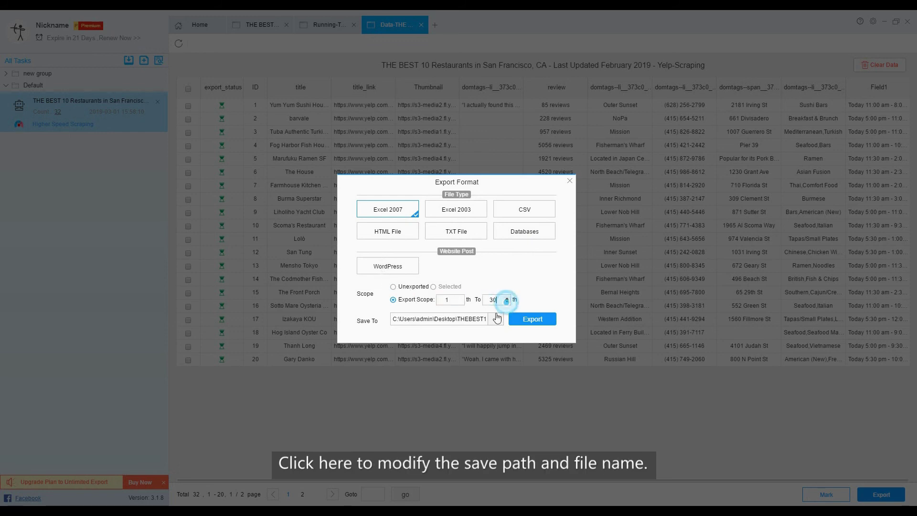
left_click(498, 319)
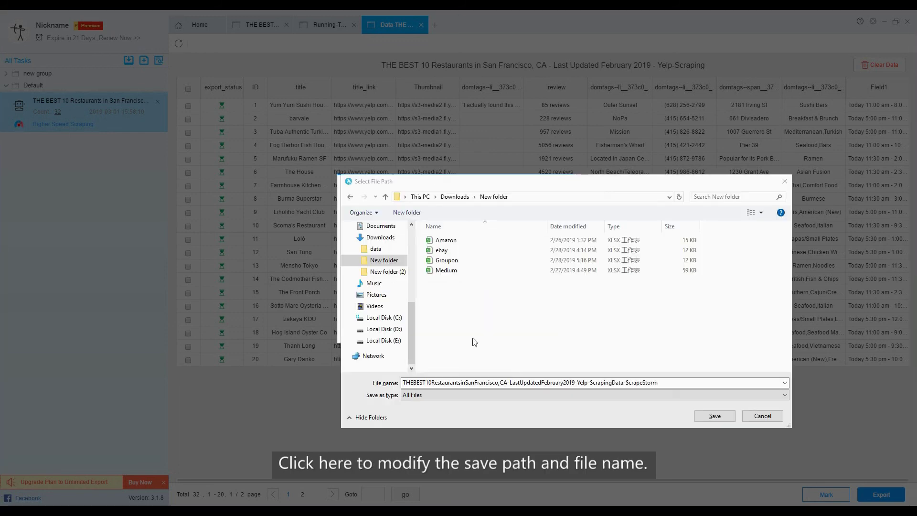
double_click(665, 383)
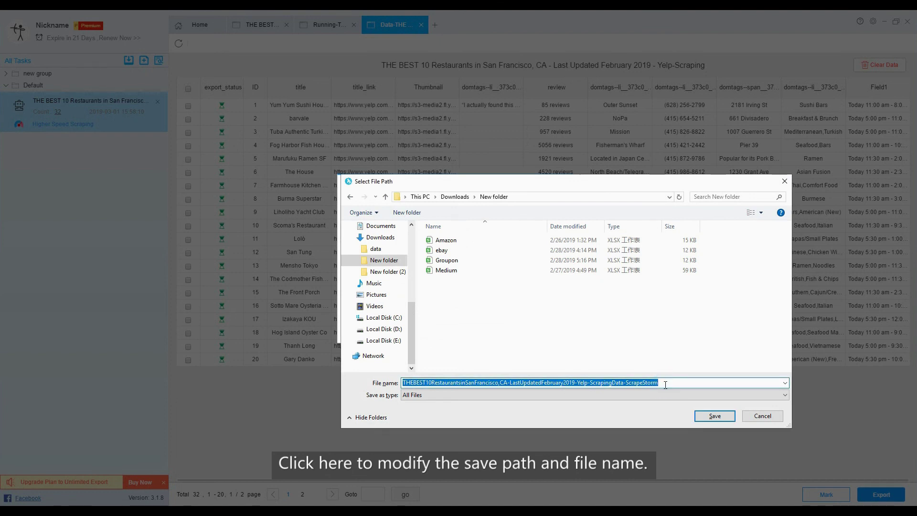
type("yelp")
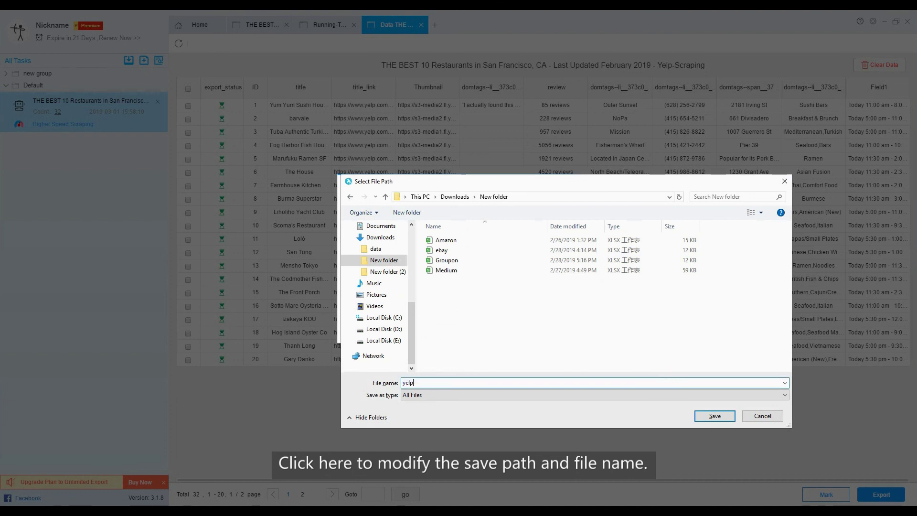
key("Return")
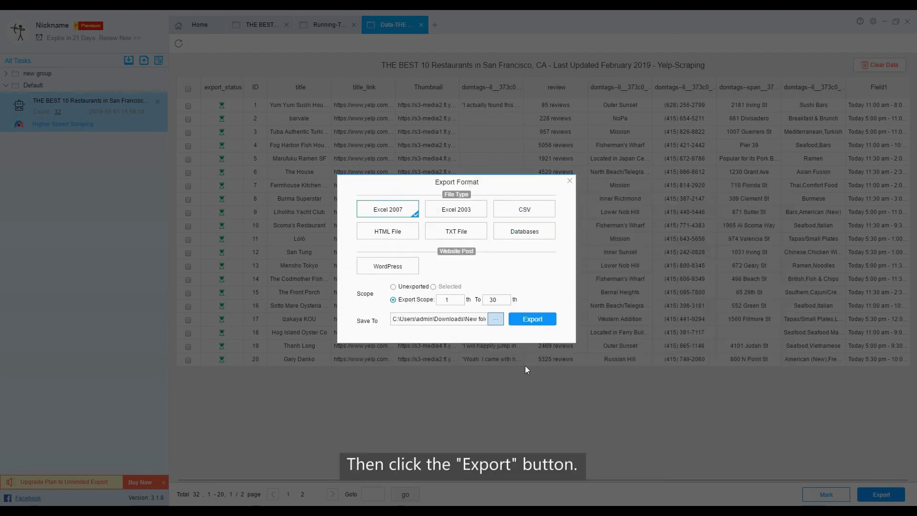
left_click(527, 323)
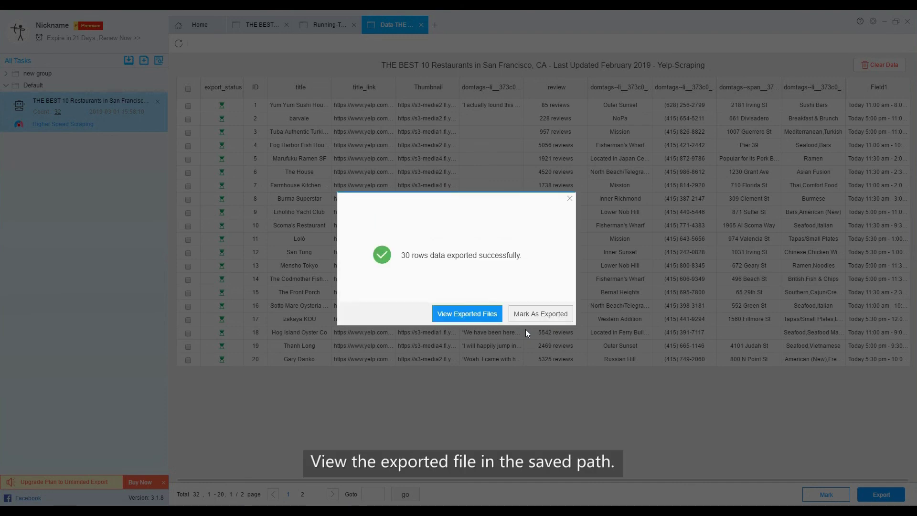
- Show the exported yelp.xlsx file in its Downloads New folder
left_click(475, 324)
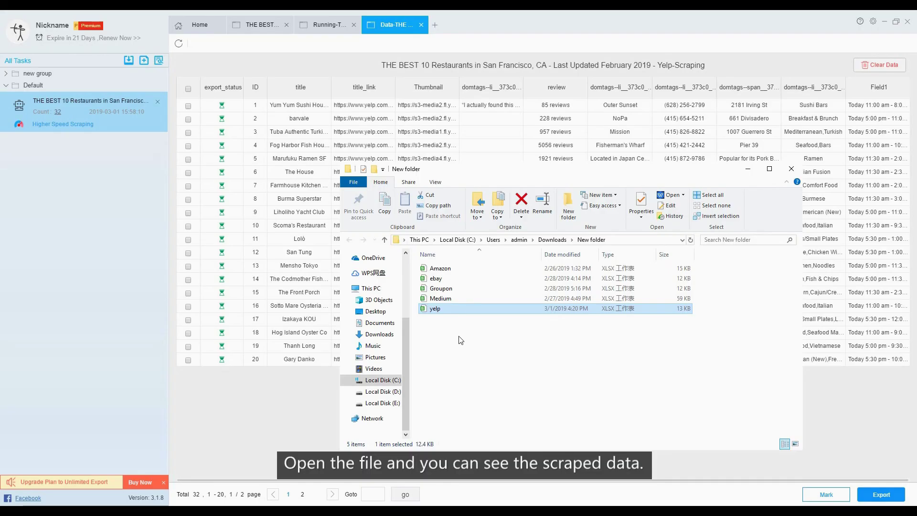